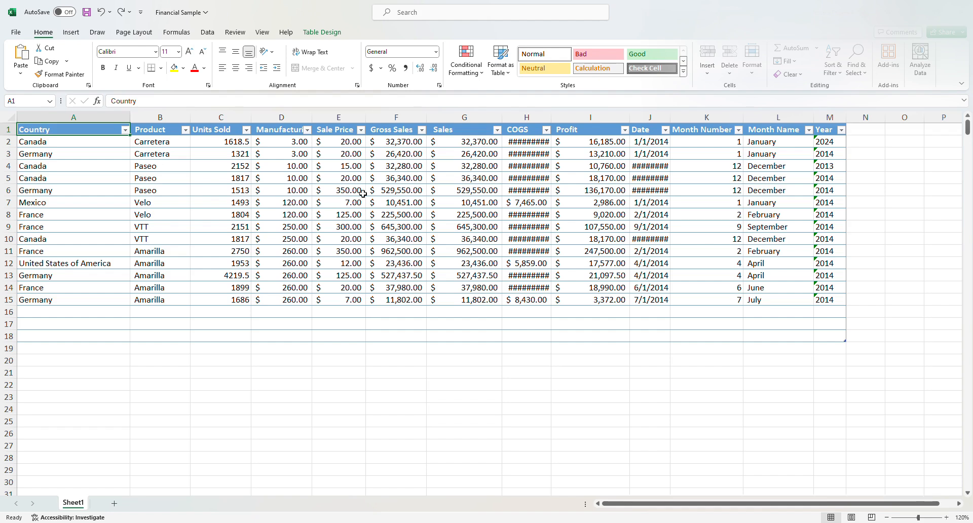
AutoFit the widths of all the sheet's columns to their contents, starting with the COGS column
click(286, 132)
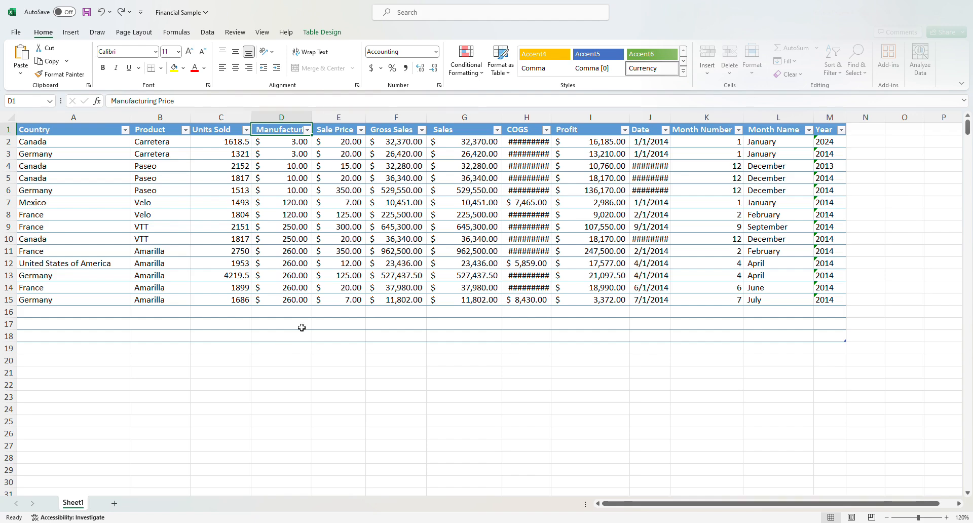
double_click(556, 122)
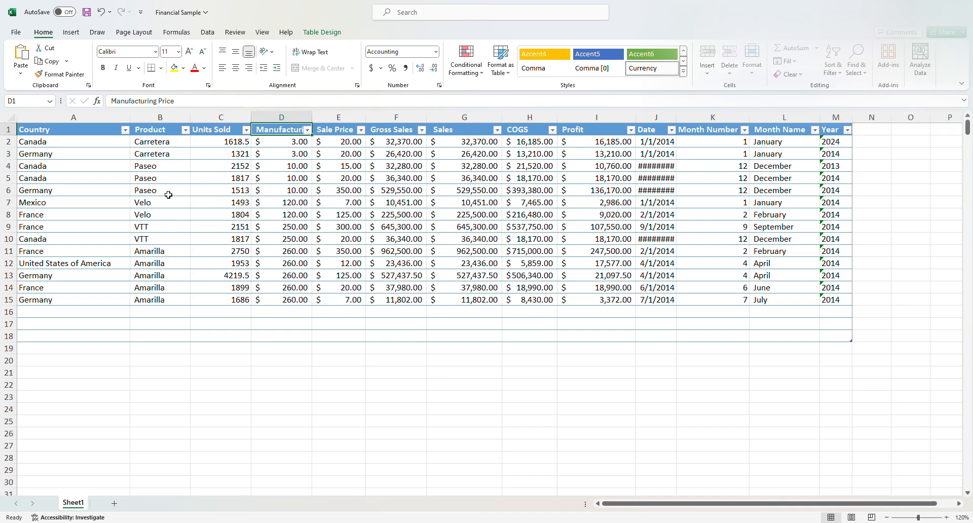
click(12, 119)
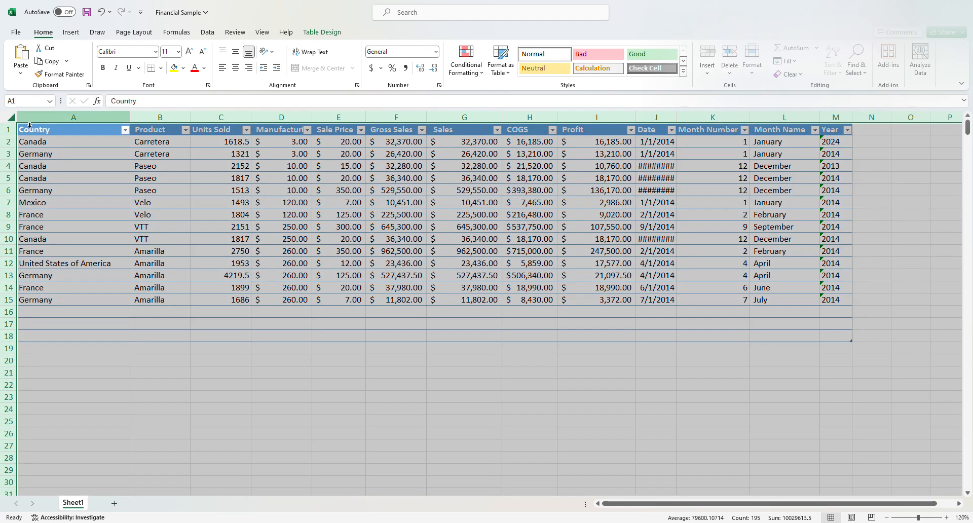
double_click(133, 123)
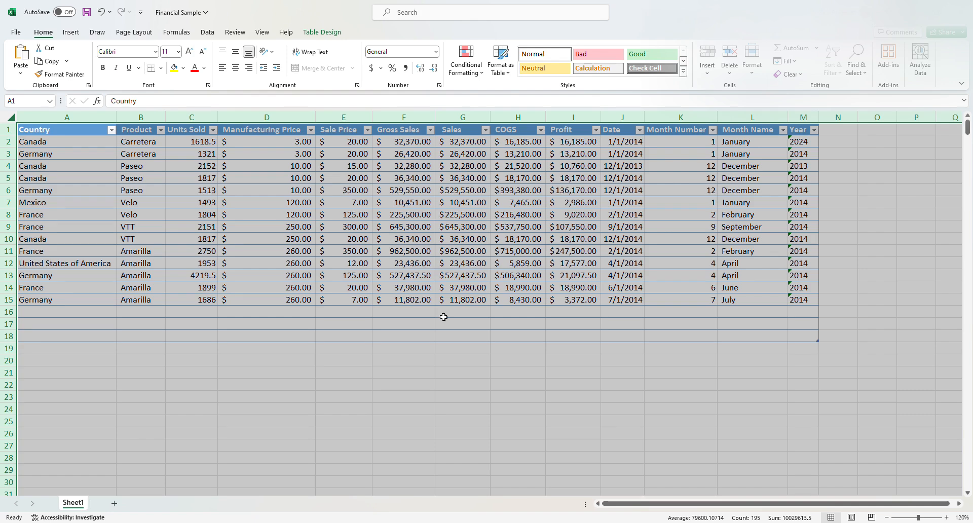
click(442, 324)
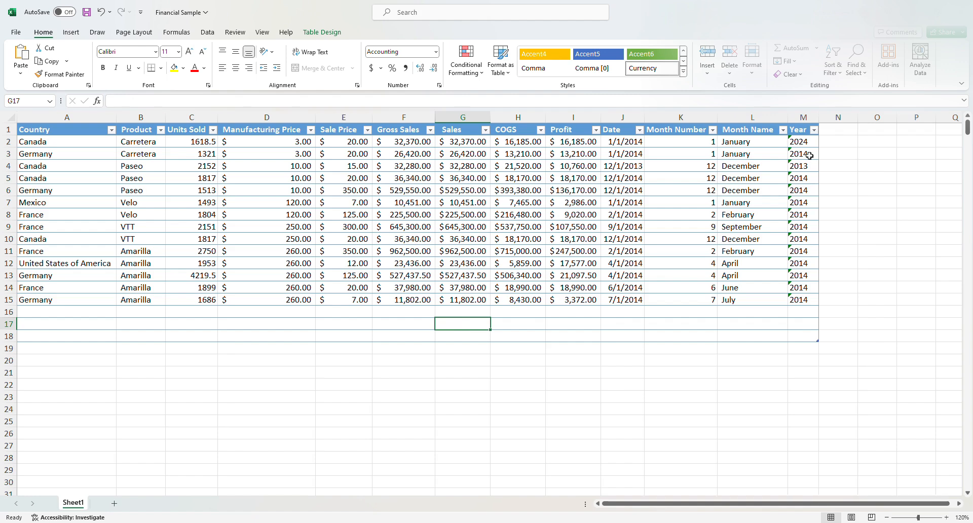
Fill the first Year value, 2024 in M2, down the Year column through row 15
drag(801, 143, 803, 297)
click(846, 264)
click(803, 144)
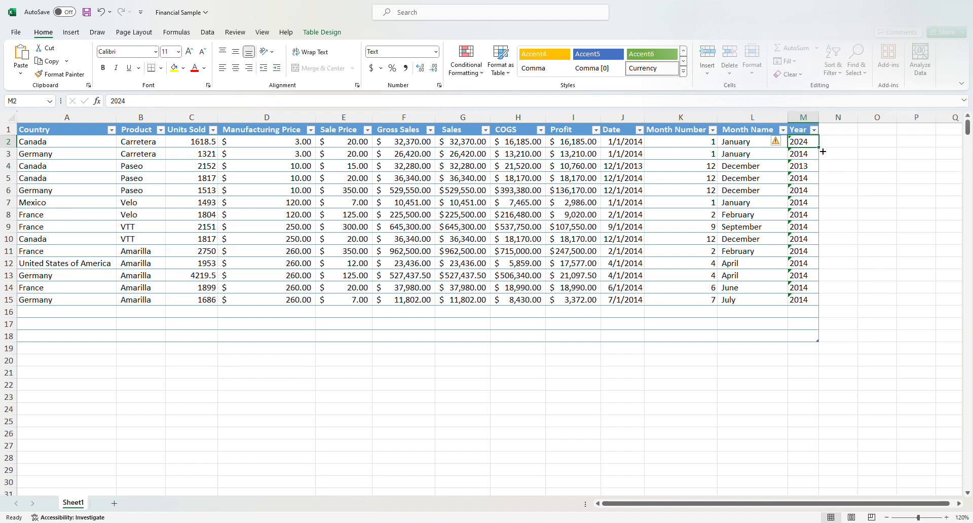
drag(822, 151, 817, 225)
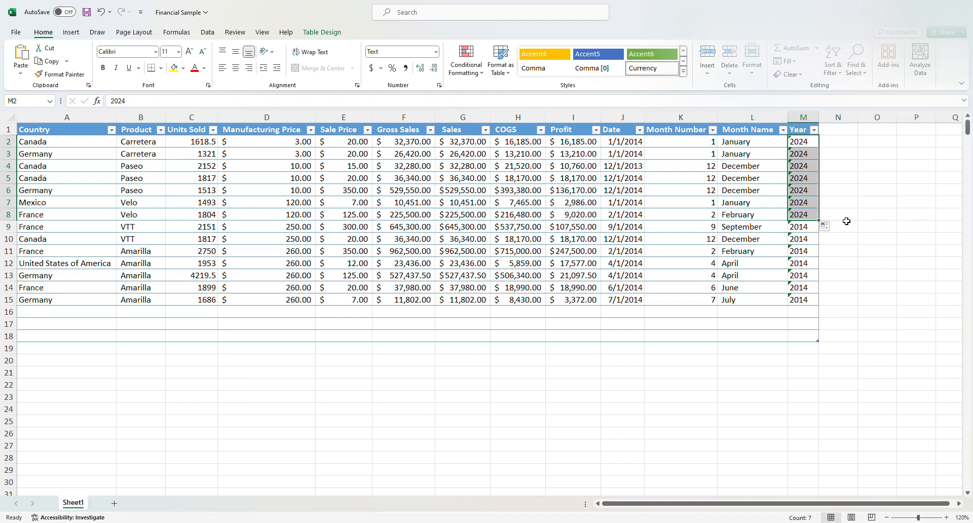
double_click(819, 220)
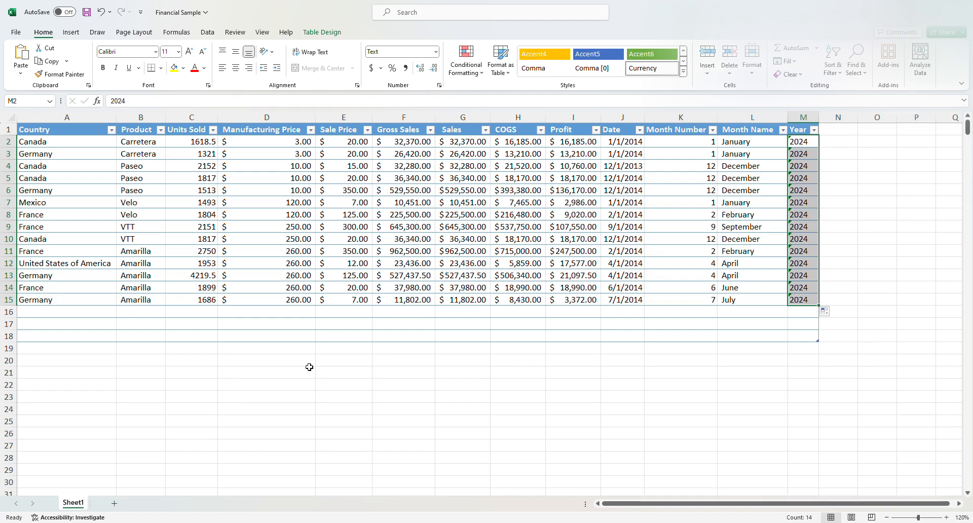
Total the Gross Sales column in F16 with =SUM(F2:F15), and review the formula in that cell
click(391, 315)
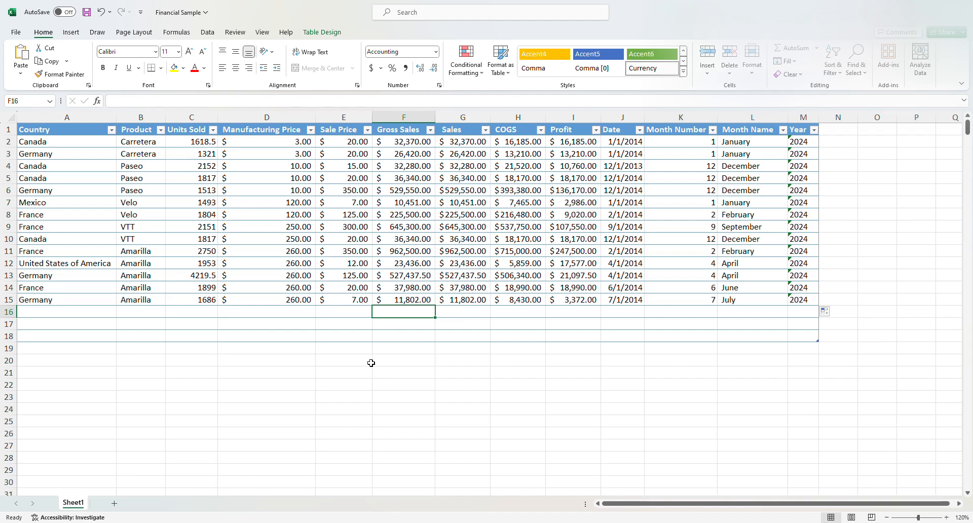
text(=)
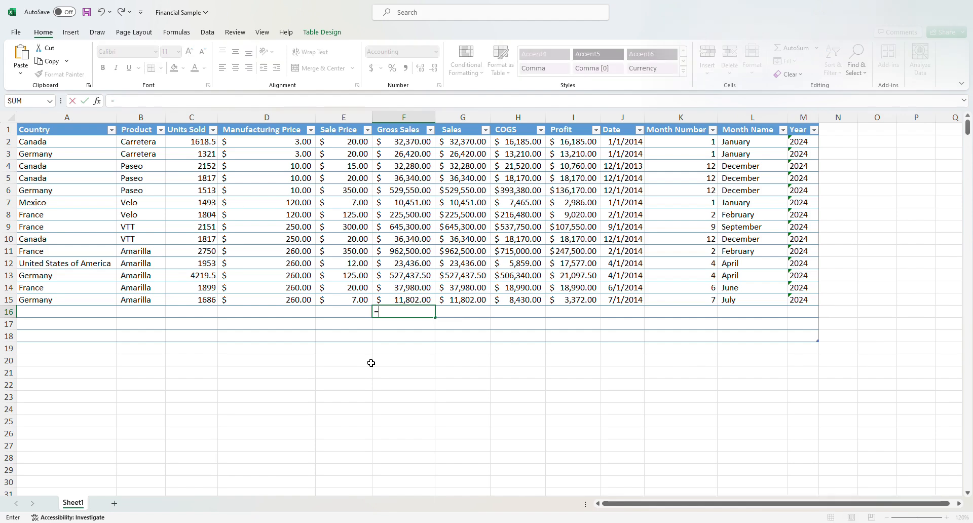
text(sum()
drag(411, 146, 394, 299)
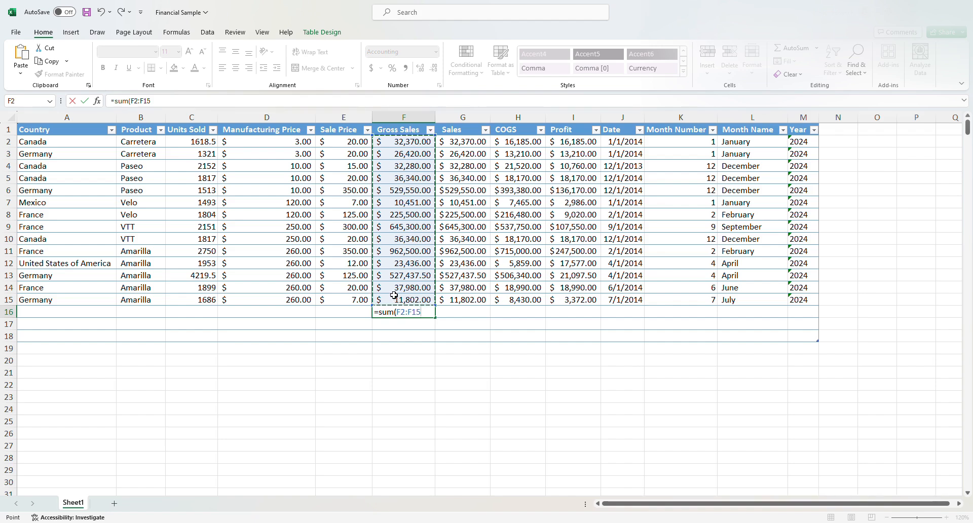
text())
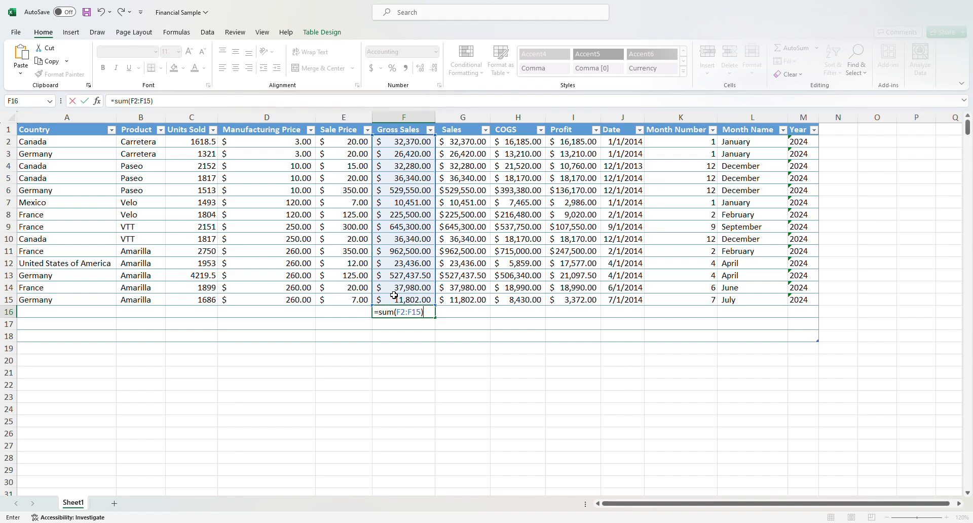
key(Return)
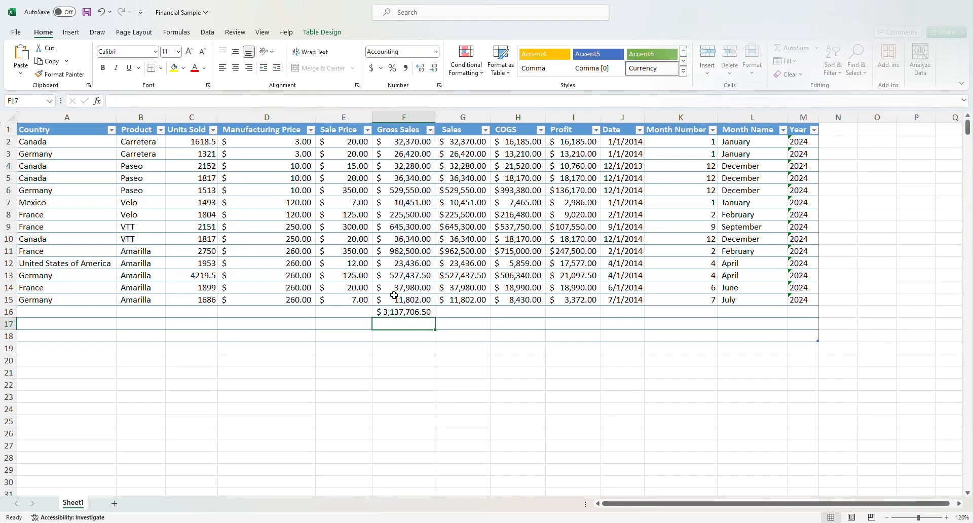
click(414, 316)
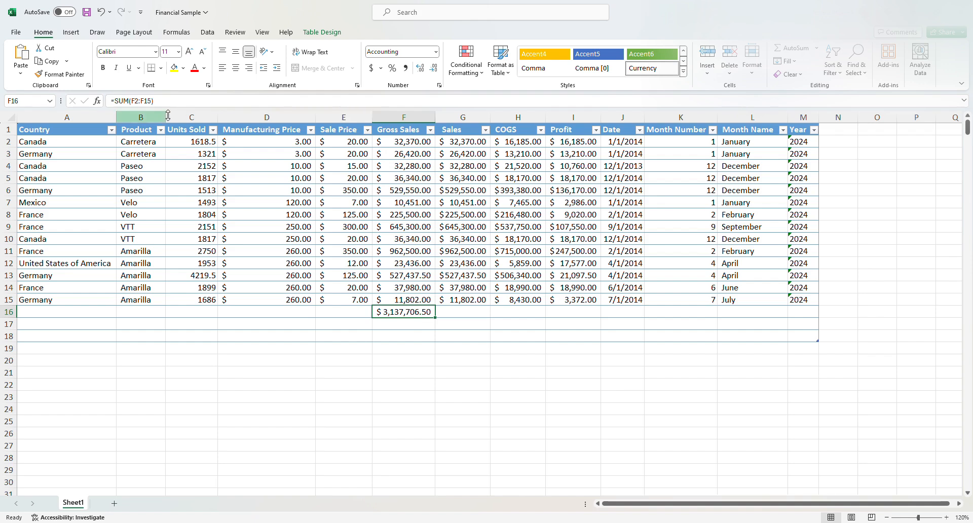
click(116, 101)
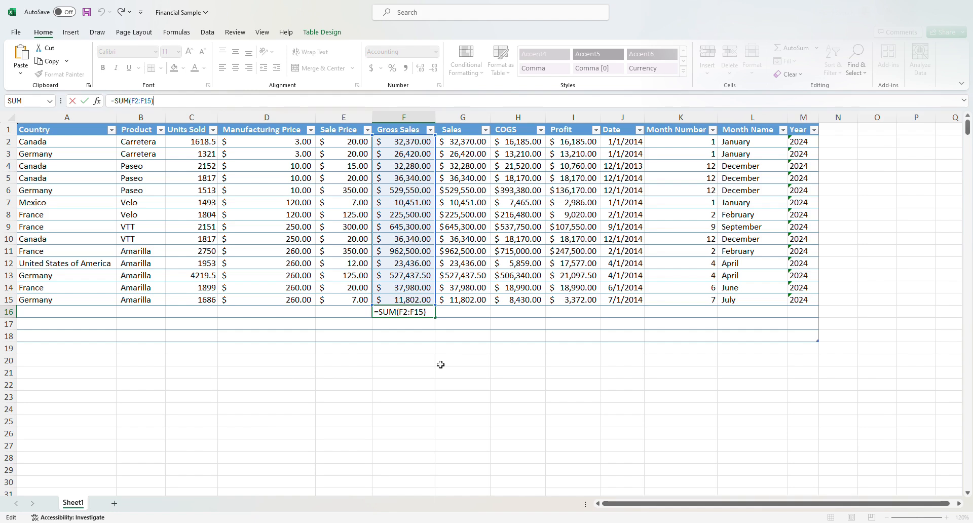
key(Return)
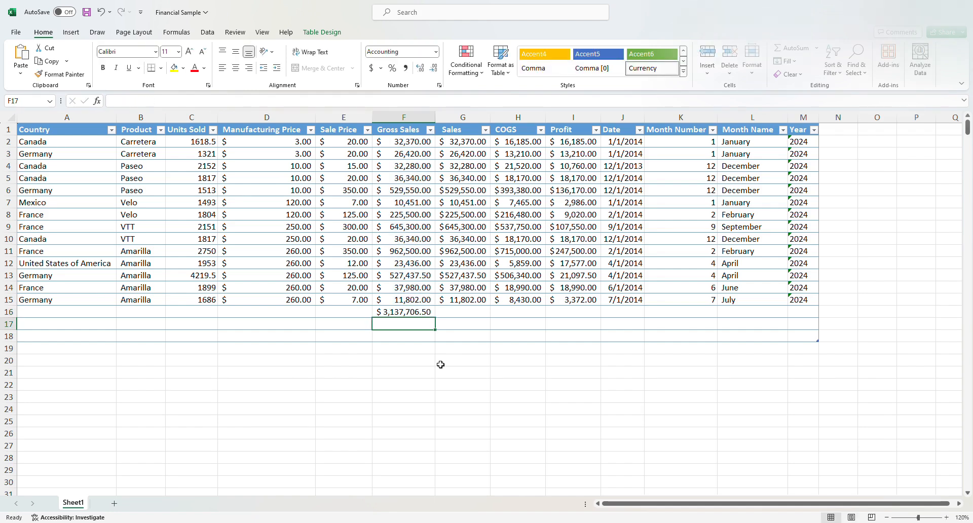
key(Up)
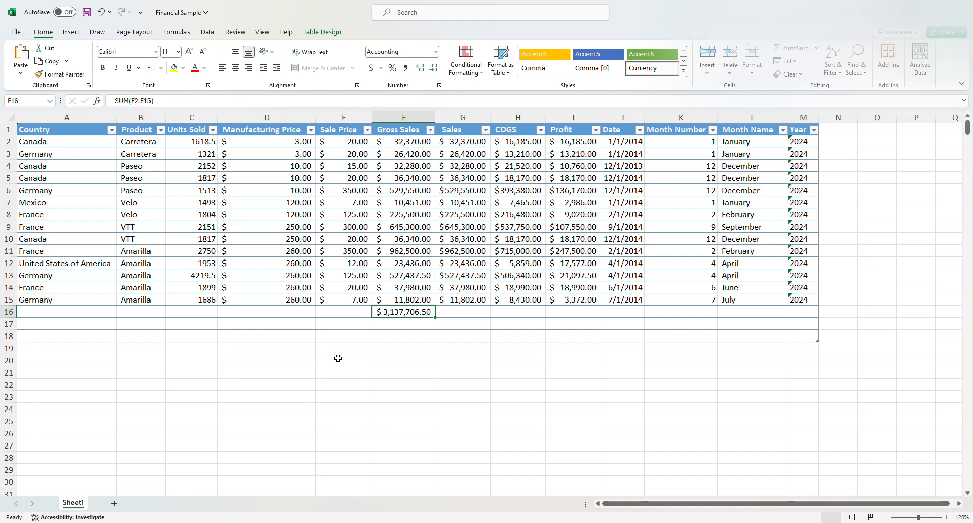
Calculate the average Manufacturing Price in D16 with =AVERAGE(D2:D15)
click(285, 315)
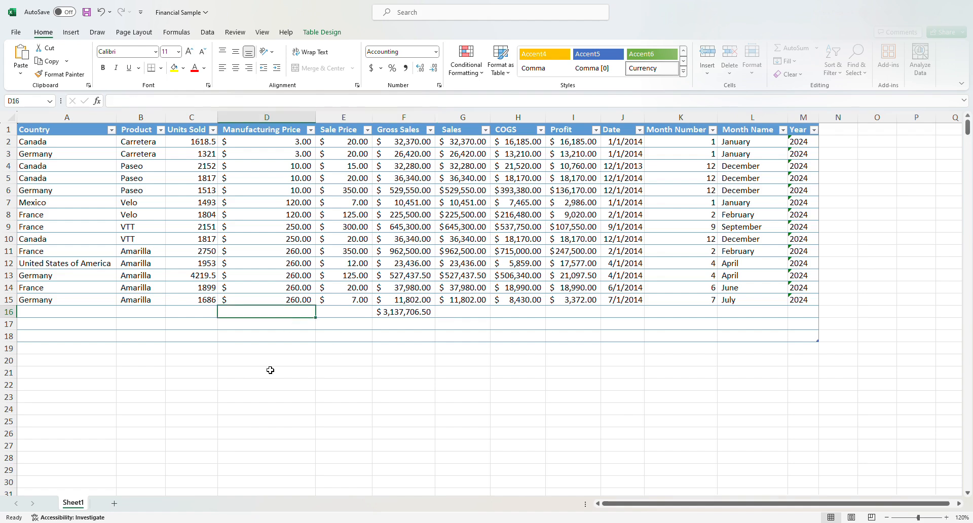
text(=)
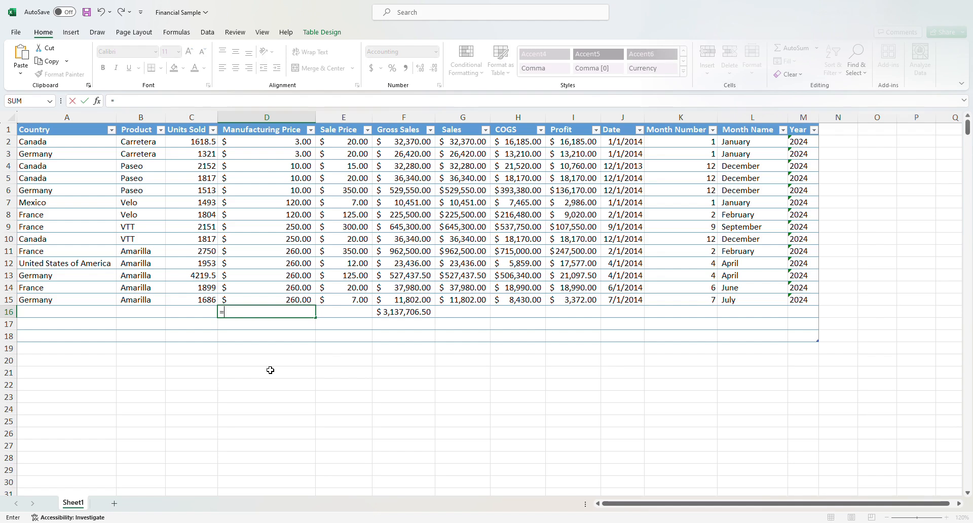
text(average()
drag(287, 145, 265, 304)
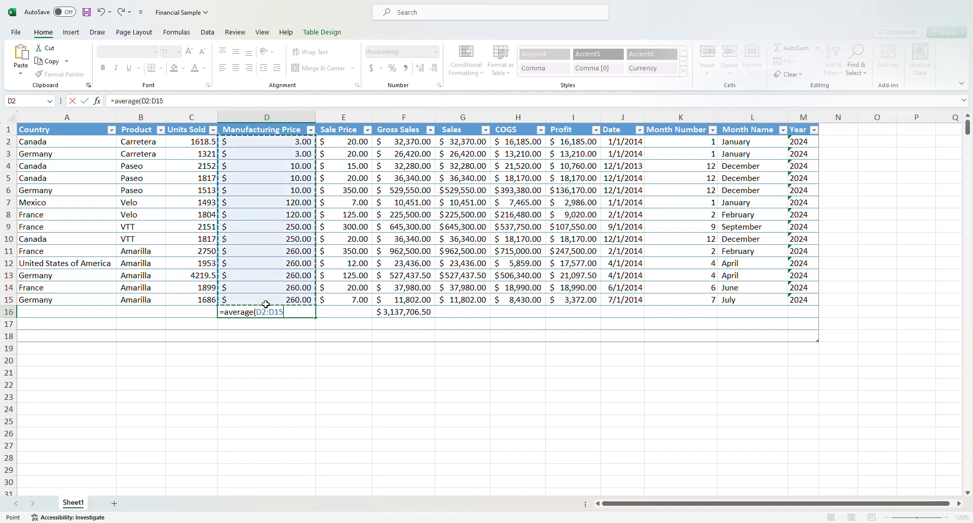
text())
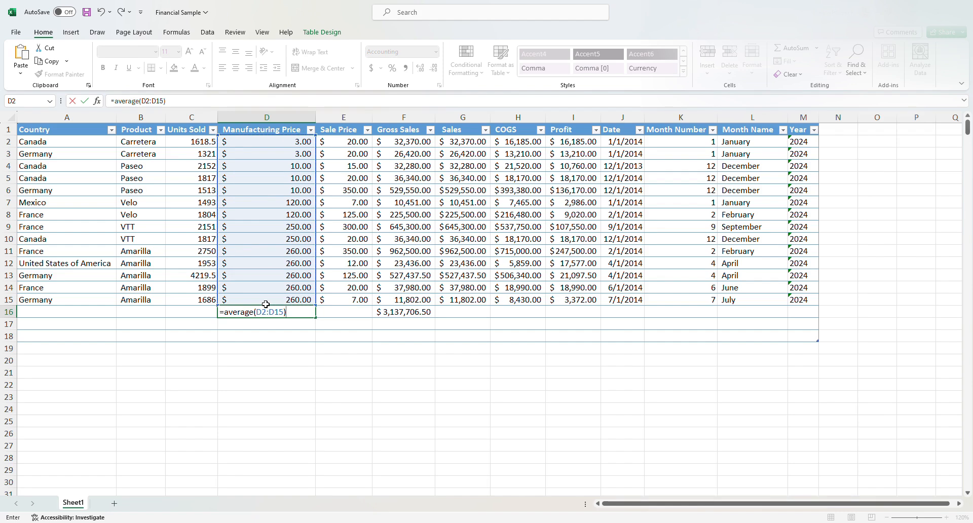
key(Return)
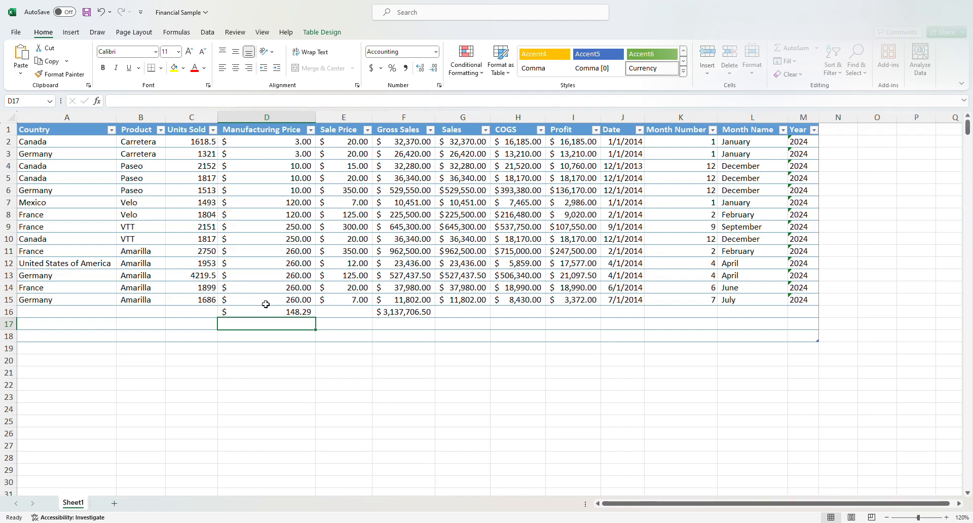
Apply the Green - Yellow - Red Color Scale conditional formatting to the Profit values in I2:I15
drag(583, 143, 579, 299)
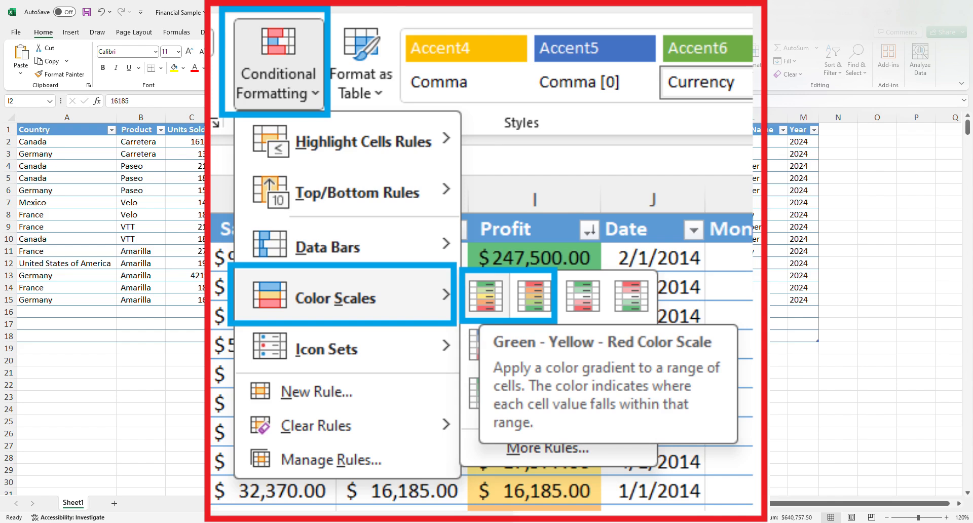
click(553, 158)
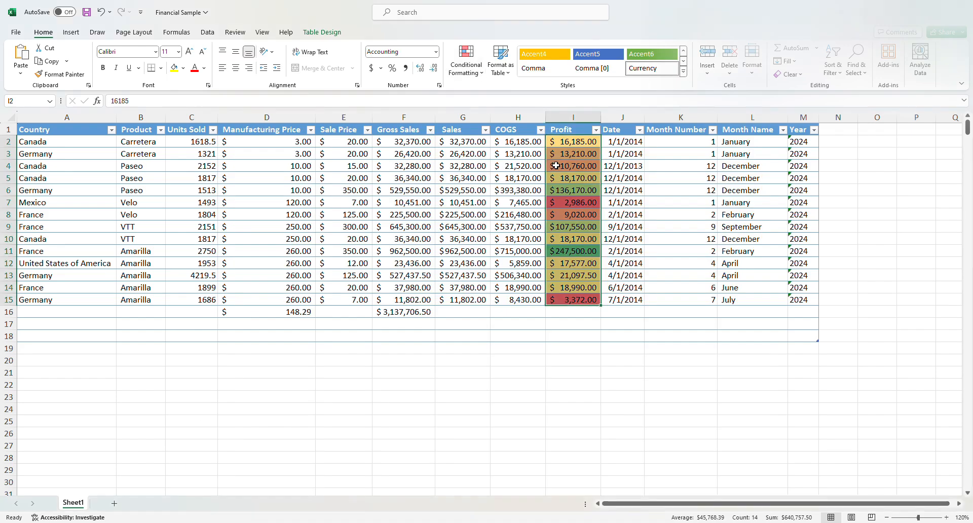
click(556, 339)
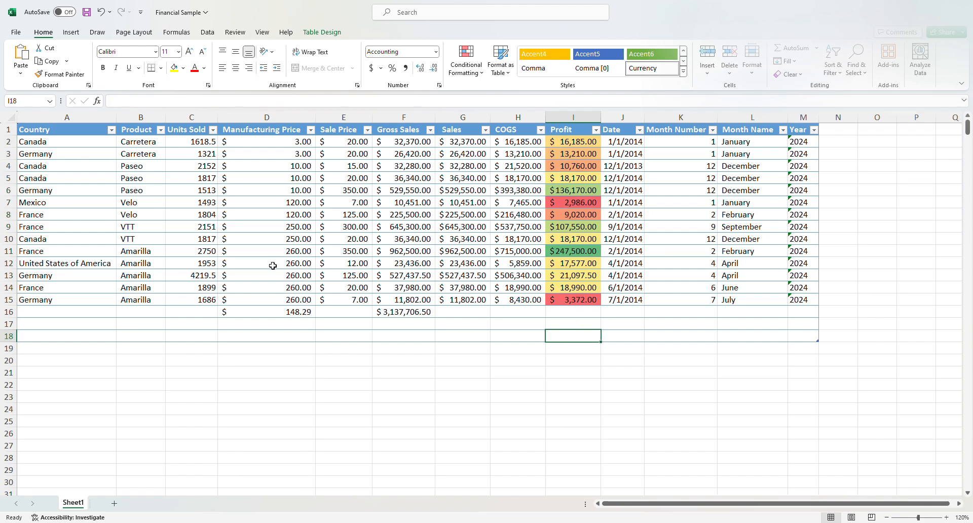
Compare the highest- and lowest-profit rows 11, 15 and 7, and sort the table by Profit from largest to smallest
click(8, 251)
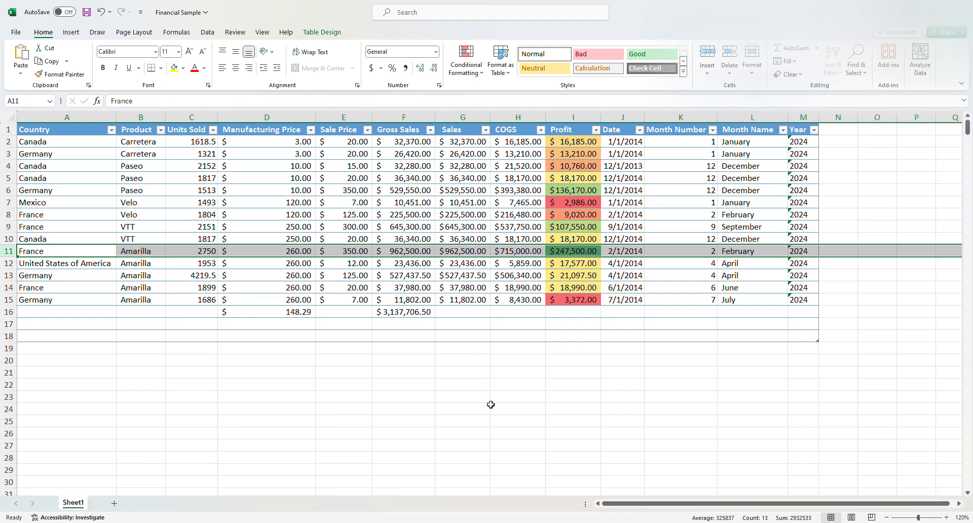
click(9, 299)
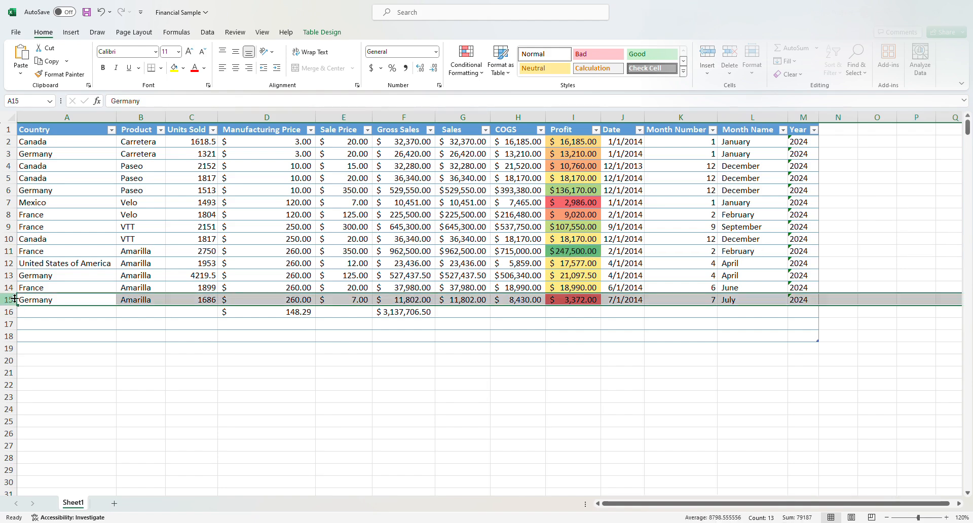
click(10, 202)
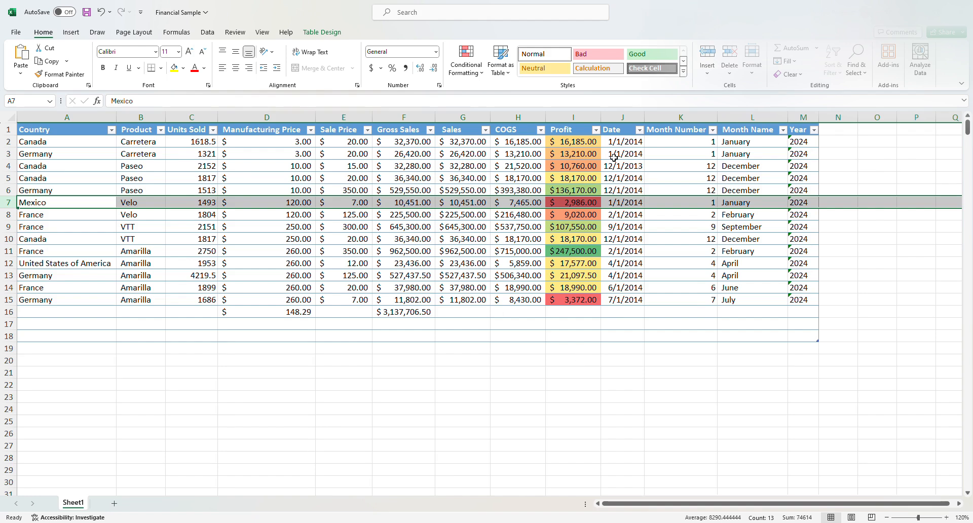
click(596, 130)
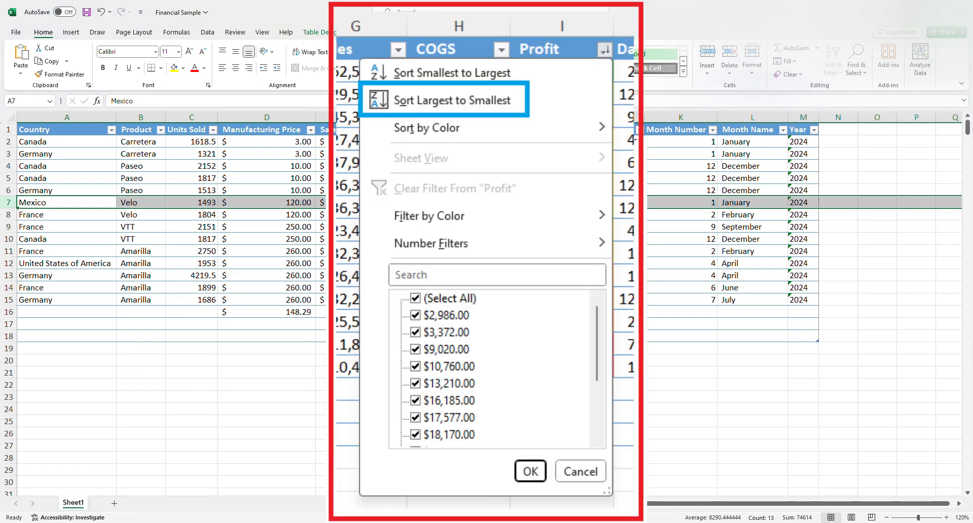
click(452, 100)
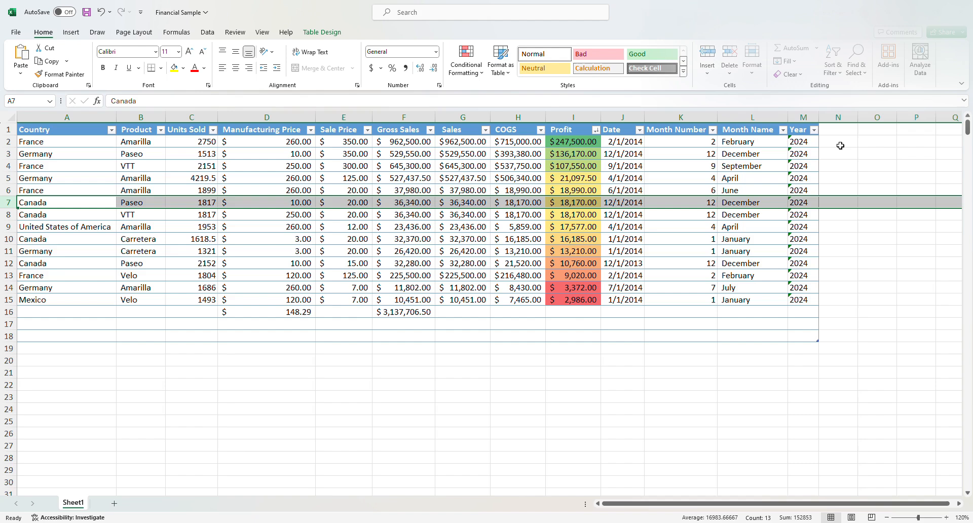
Widen column N and enter =CONCATENATE([@[Month Number]]," - ",[@[Month Name]]) in N2 to combine each month's number and name
mouse_move(860, 118)
mouse_down()
mouse_move(890, 120)
mouse_move(858, 122)
mouse_up()
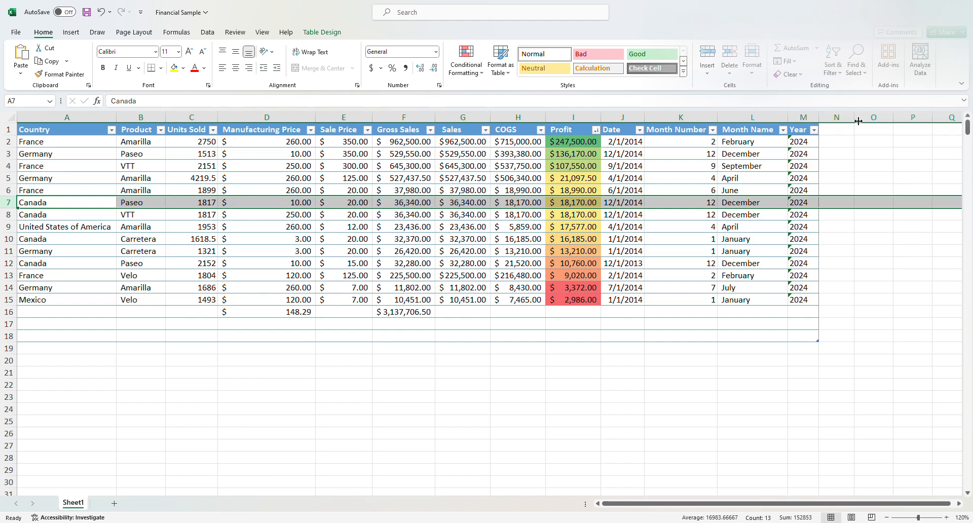
drag(857, 122, 915, 121)
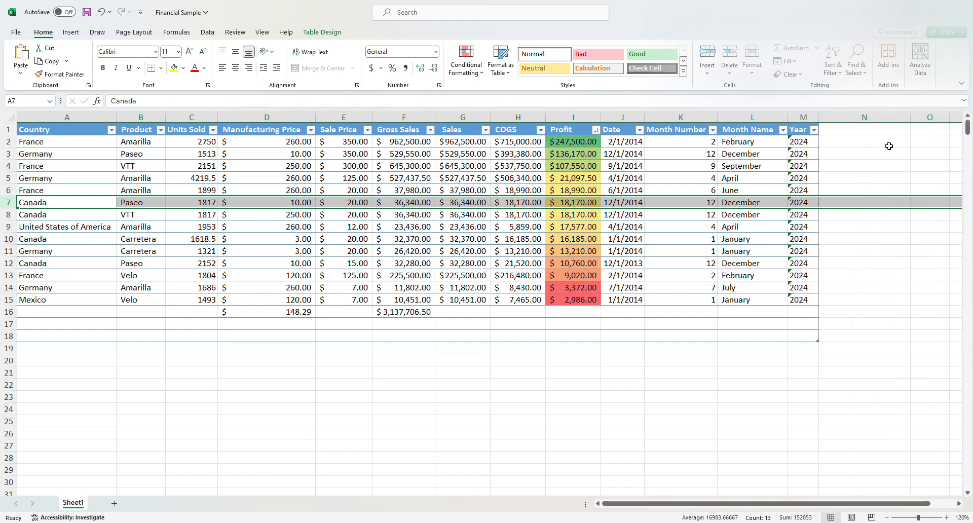
click(850, 143)
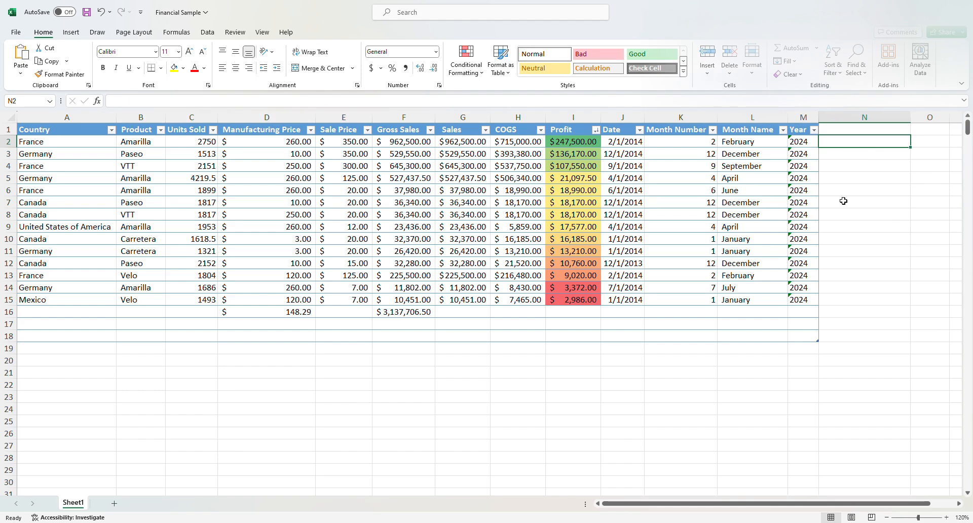
text(=concat)
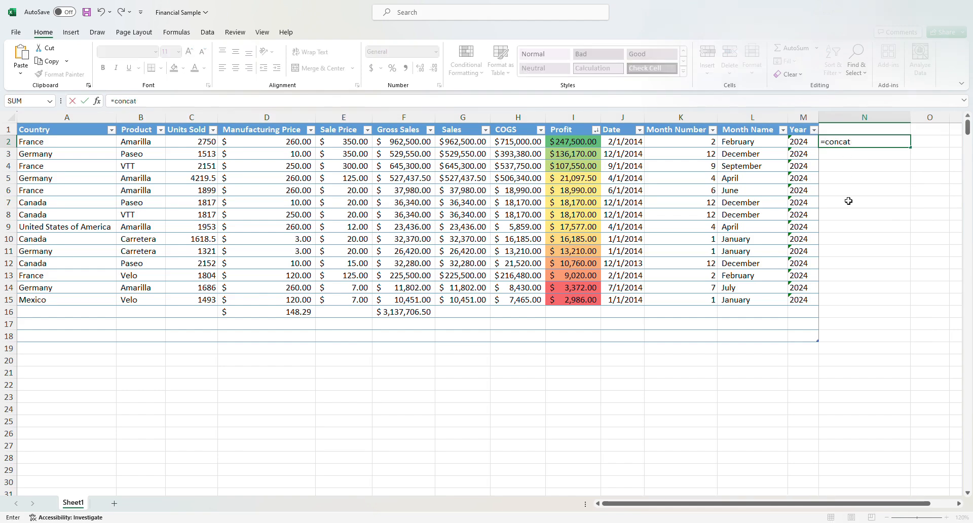
text(eenate()
click(677, 148)
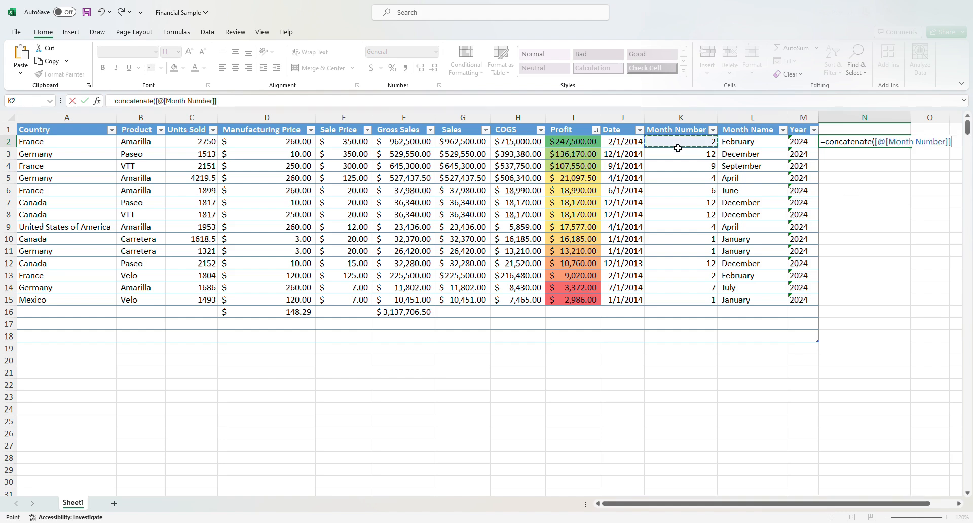
text(,)
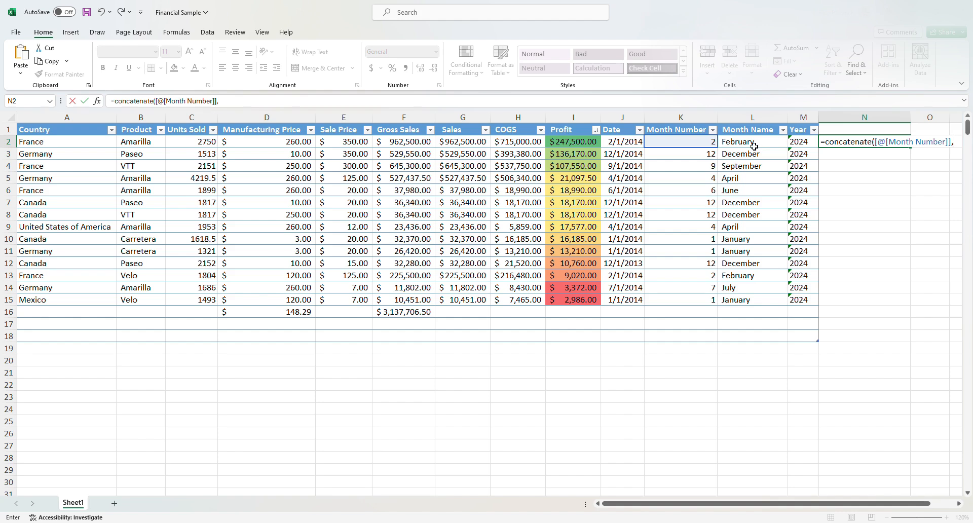
text(" -)
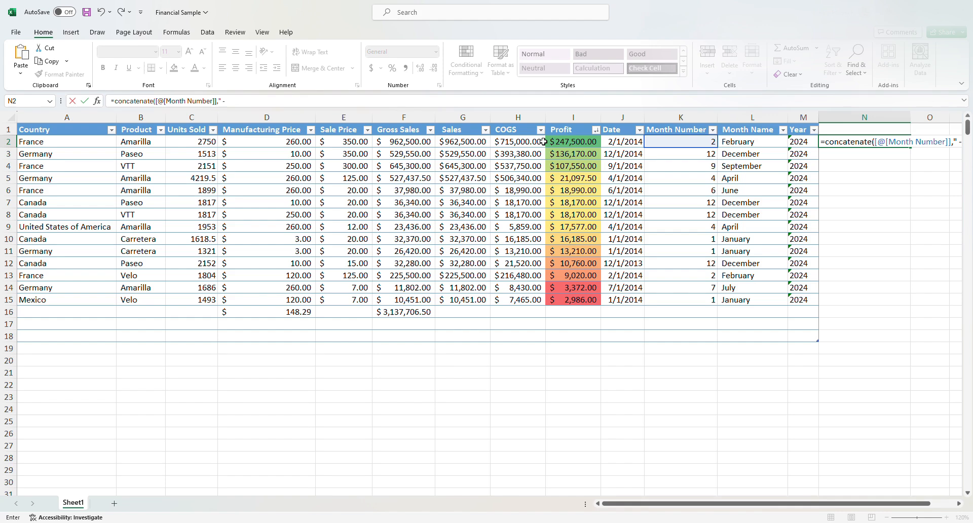
text(")
text(,)
click(761, 146)
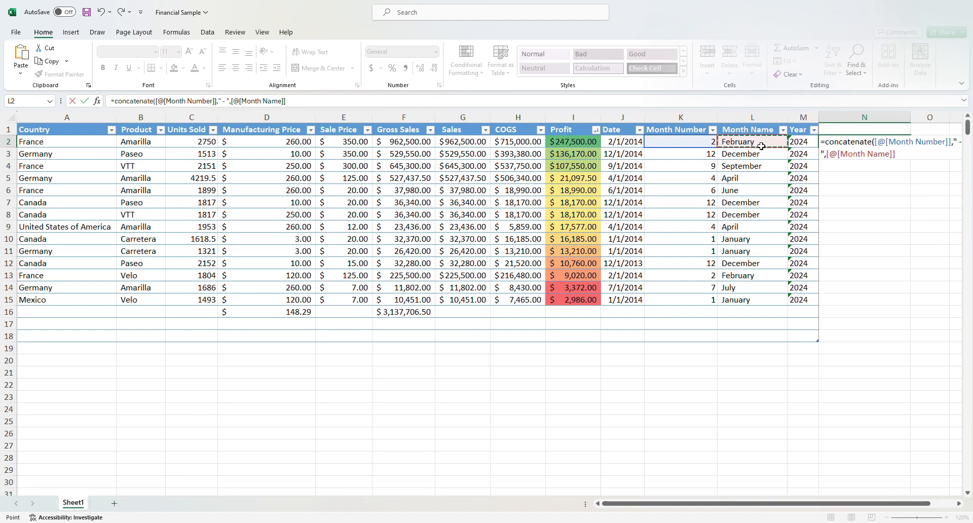
text())
key(Return)
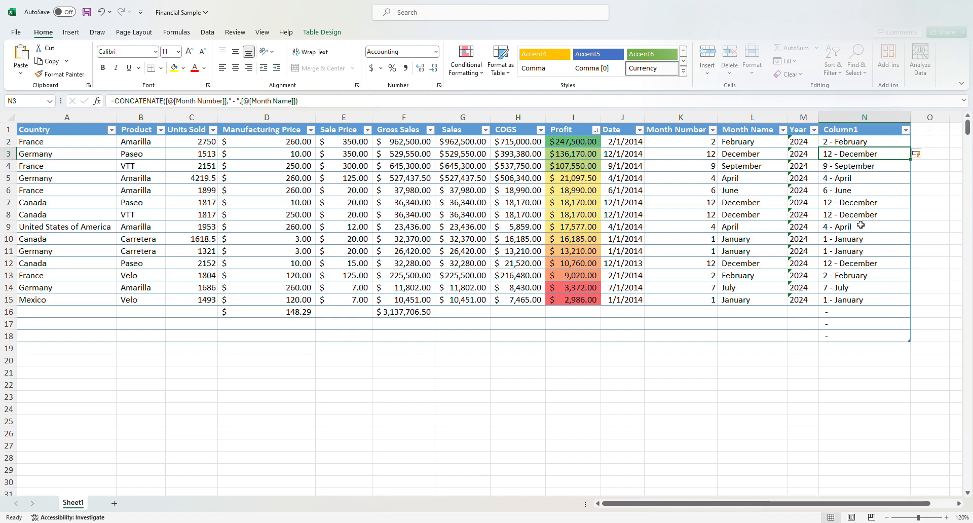